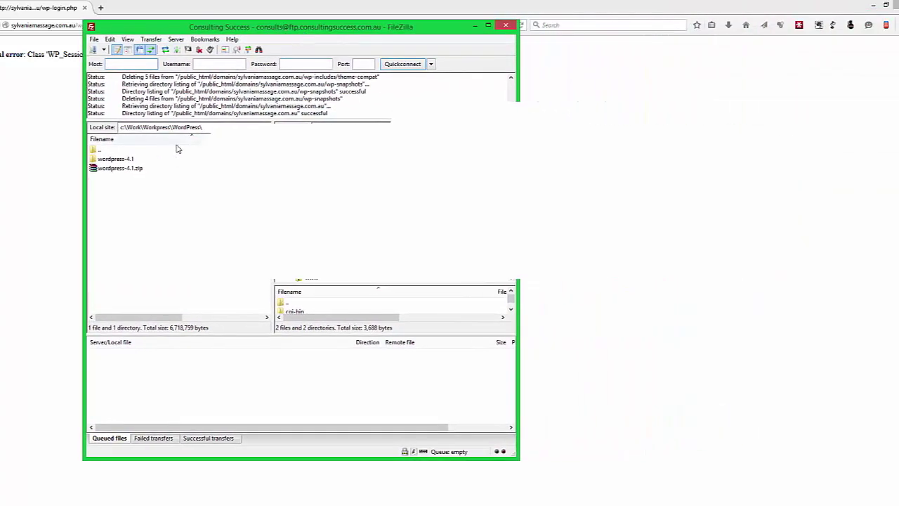
Maximize FileZilla, enlarge the server listing, and open the server's wp-content folder
{"action": "left_click", "coordinate": [488, 27]}
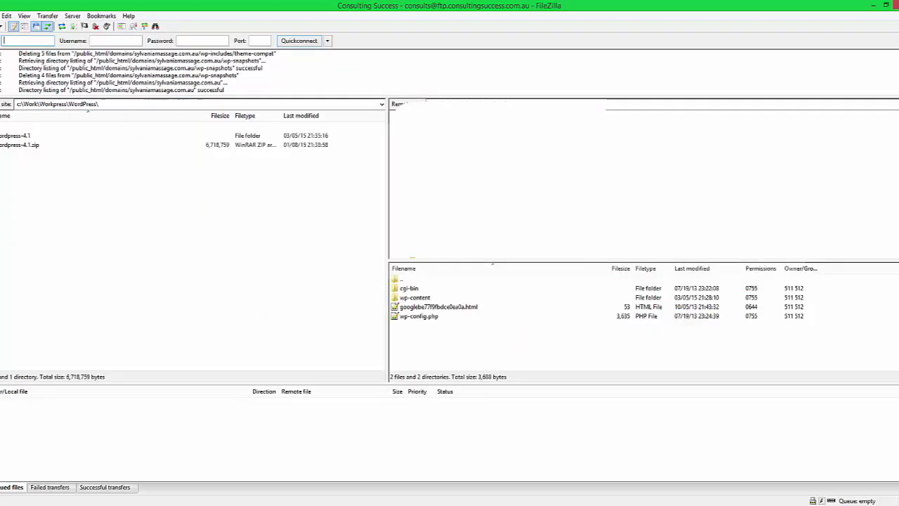
{"action": "left_click_drag", "start_coordinate": [448, 261], "coordinate": [453, 149]}
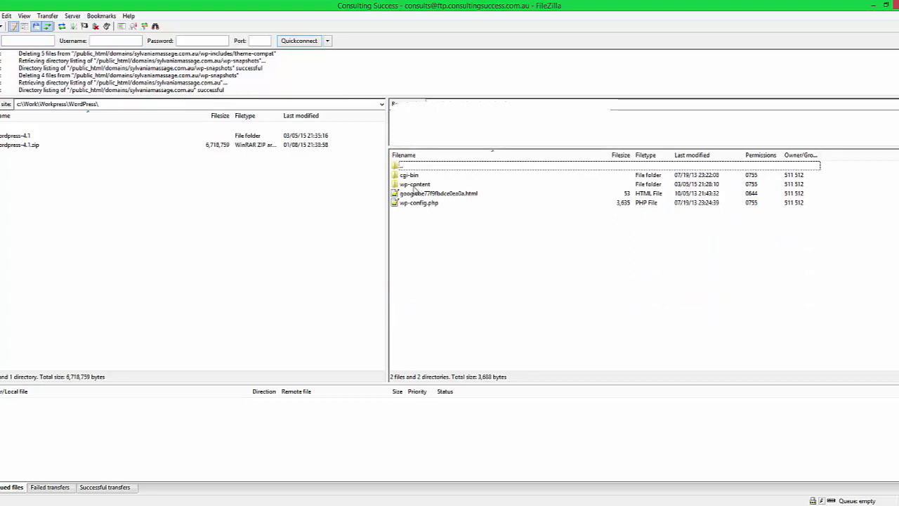
{"action": "double_click", "coordinate": [415, 184]}
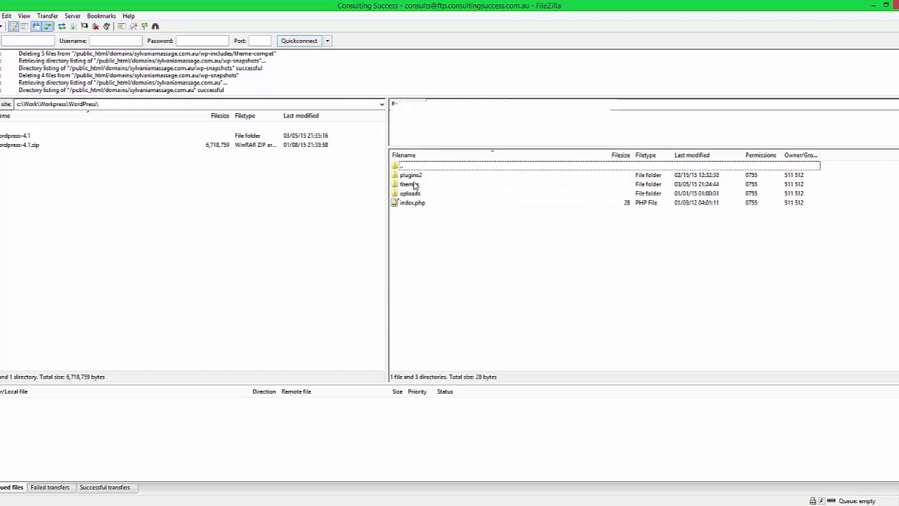
Rename plugins2 to plugins by removing the trailing 2, then return to the site root
{"action": "left_click", "coordinate": [420, 176]}
{"action": "right_click", "coordinate": [421, 176]}
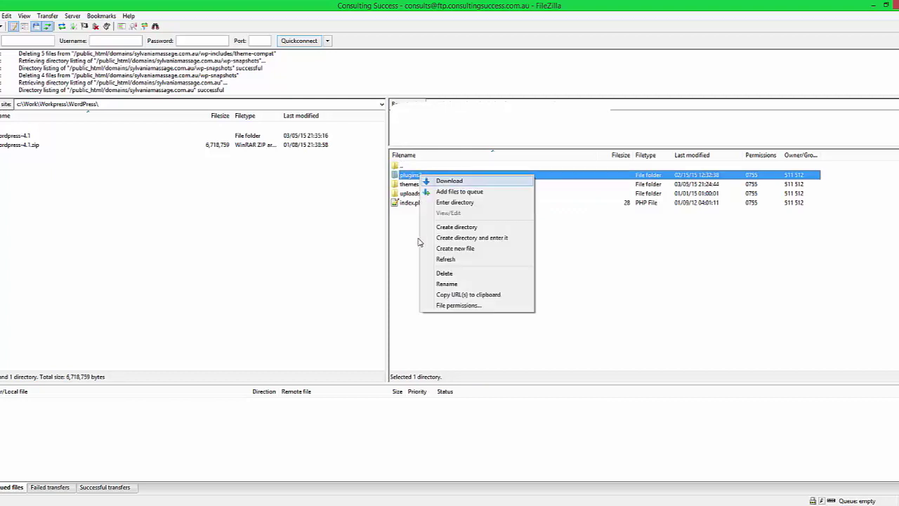
{"action": "left_click", "coordinate": [446, 284]}
{"action": "key", "text": "End"}
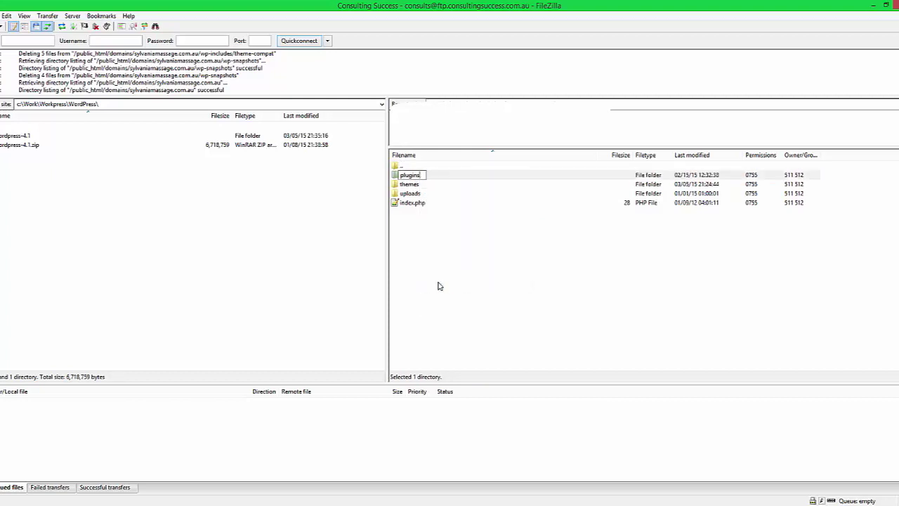
{"action": "key", "text": "BackSpace"}
{"action": "key", "text": "Return"}
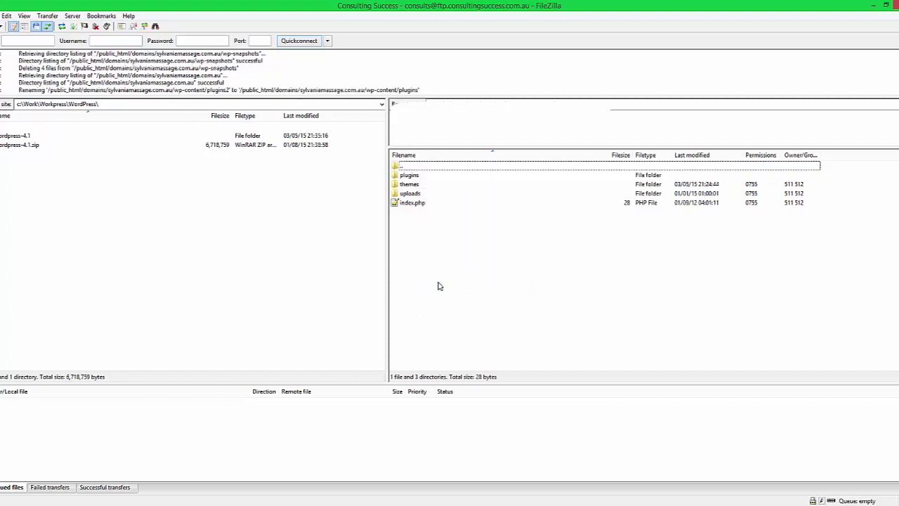
{"action": "double_click", "coordinate": [423, 167]}
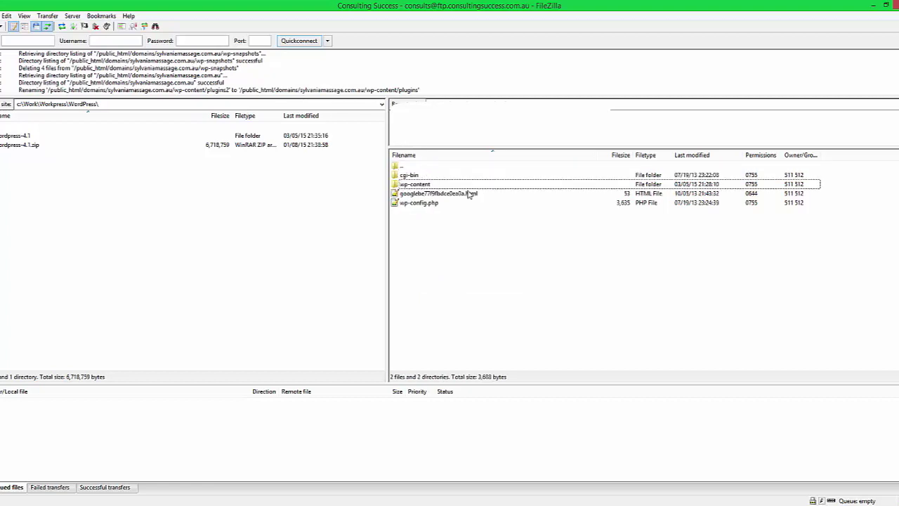
{"action": "left_click", "coordinate": [432, 204]}
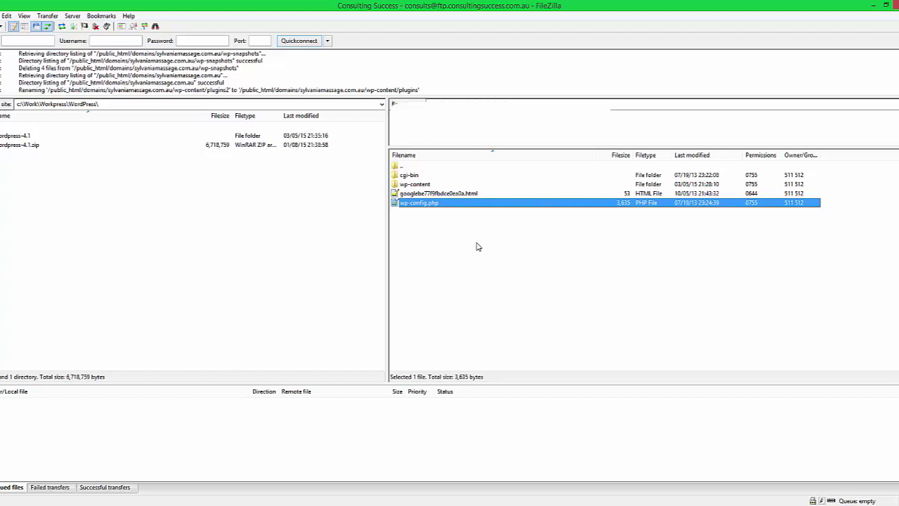
{"action": "left_click", "coordinate": [413, 185]}
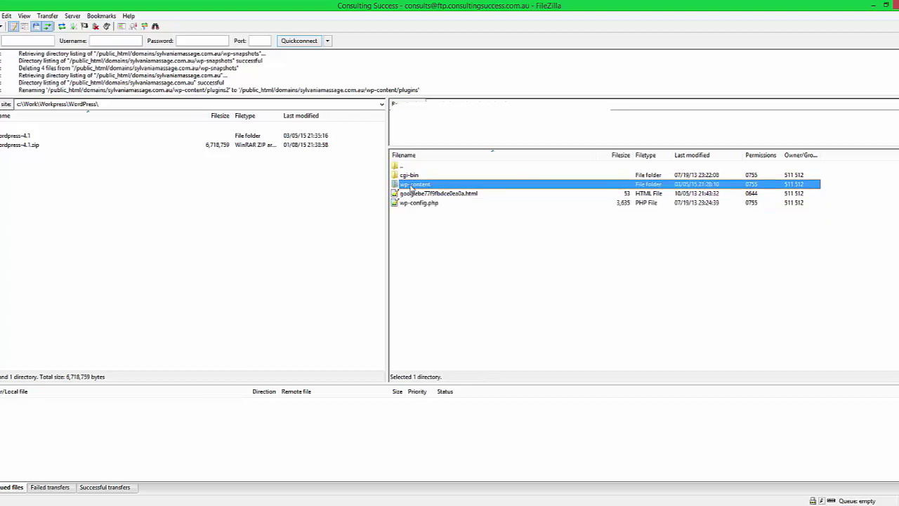
{"action": "double_click", "coordinate": [430, 187]}
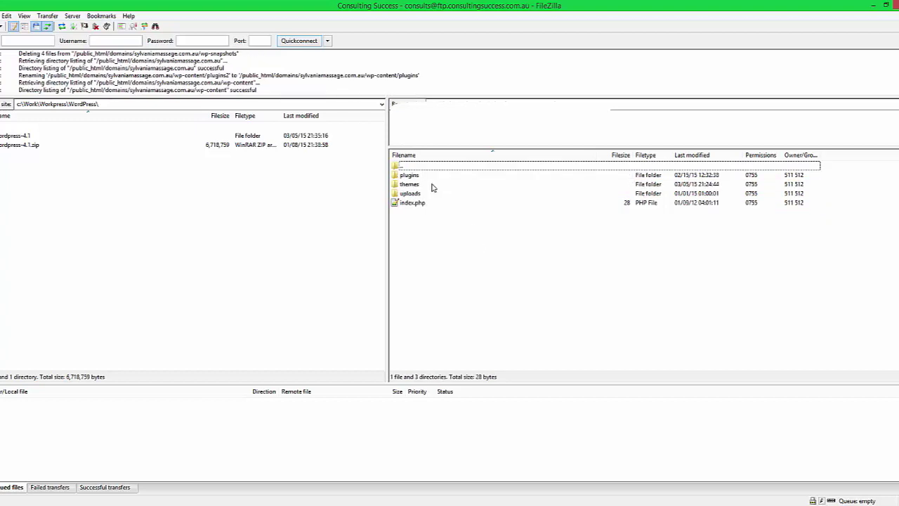
{"action": "left_click", "coordinate": [411, 177]}
{"action": "left_click", "coordinate": [415, 185]}
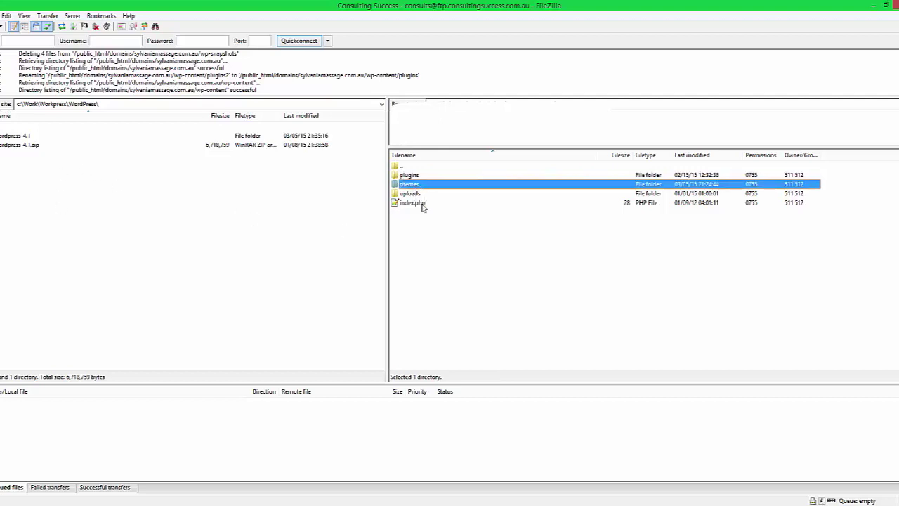
{"action": "left_click", "coordinate": [412, 194]}
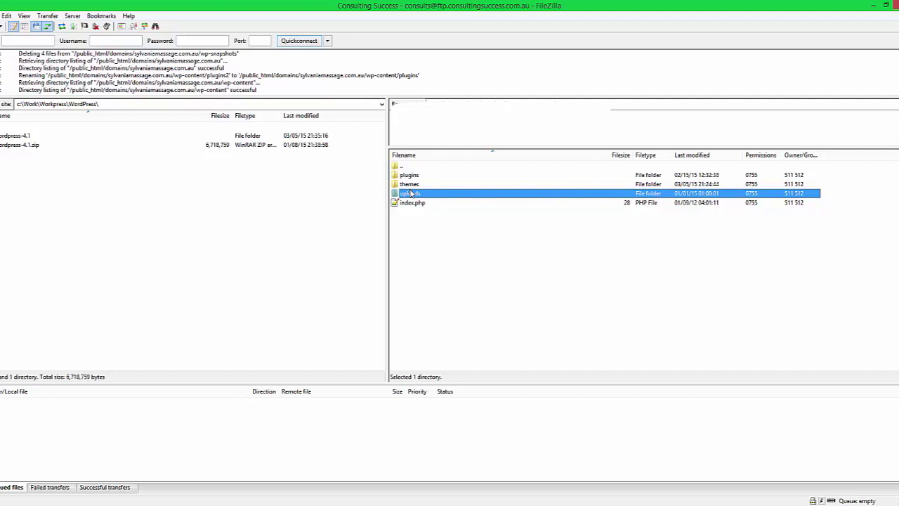
{"action": "left_click", "coordinate": [416, 167]}
{"action": "double_click", "coordinate": [415, 167]}
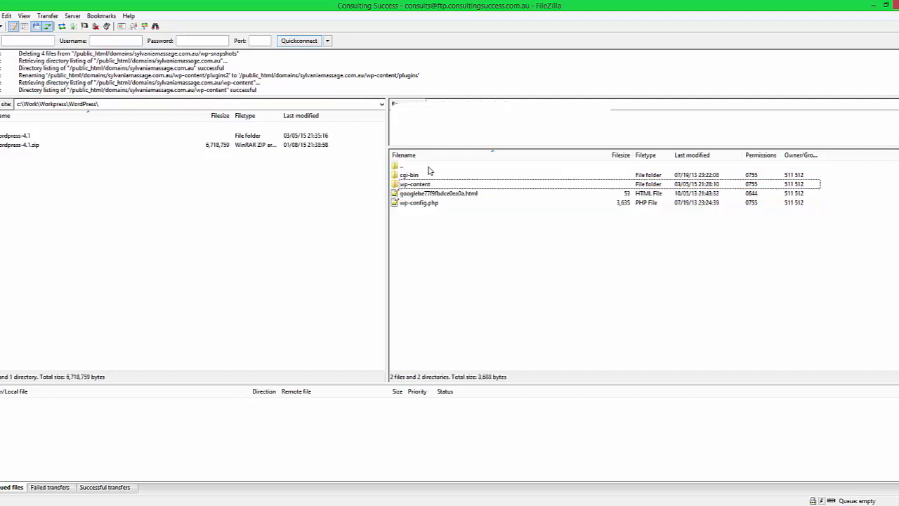
{"action": "left_click", "coordinate": [456, 185]}
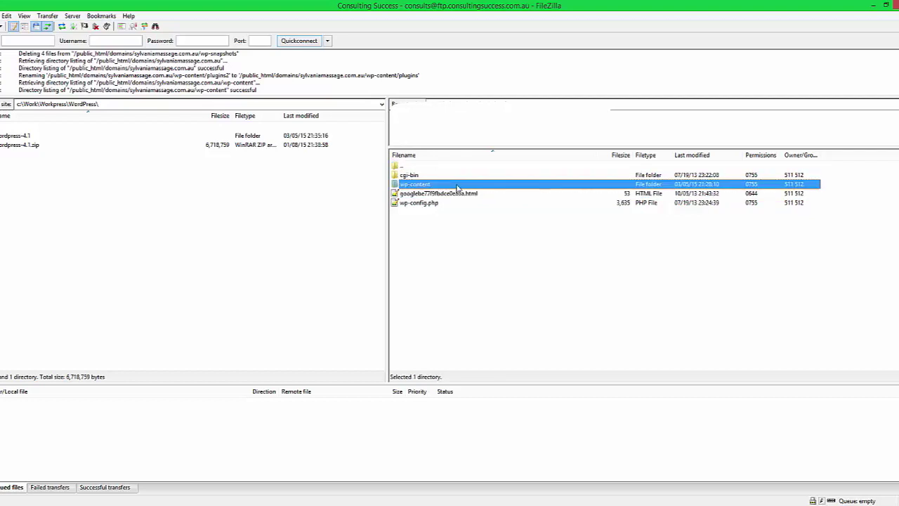
{"action": "left_click", "coordinate": [413, 203]}
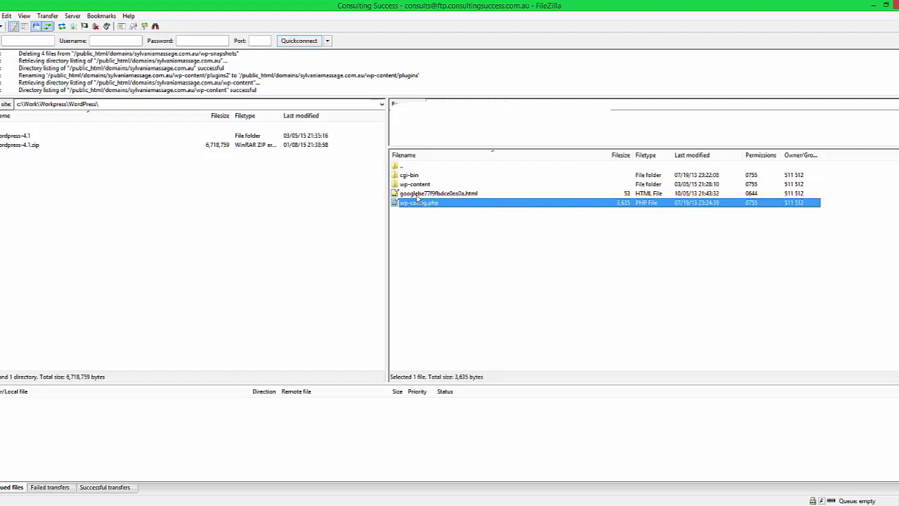
{"action": "left_click", "coordinate": [417, 194]}
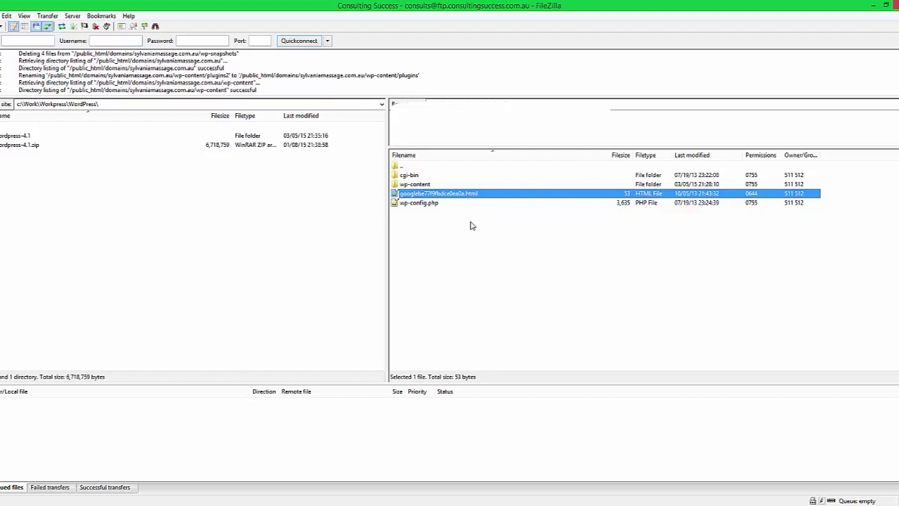
{"action": "left_click", "coordinate": [432, 229]}
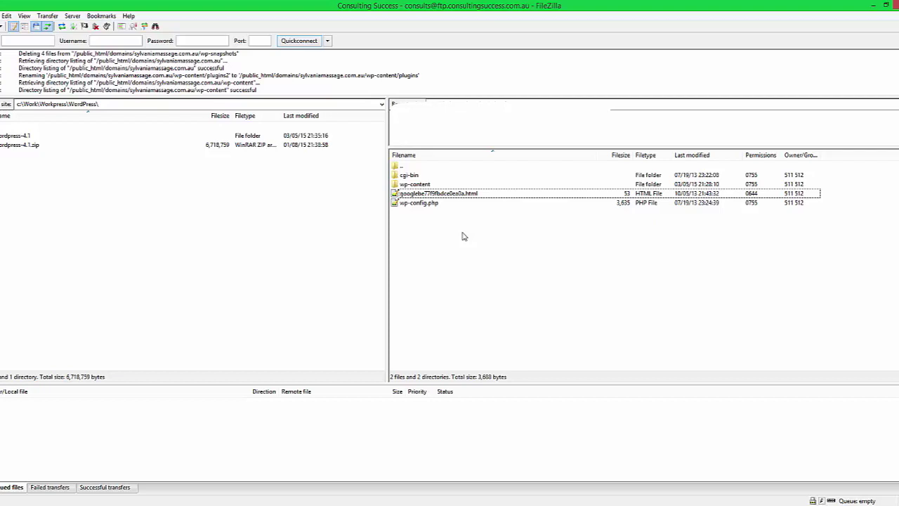
{"action": "left_click", "coordinate": [430, 186]}
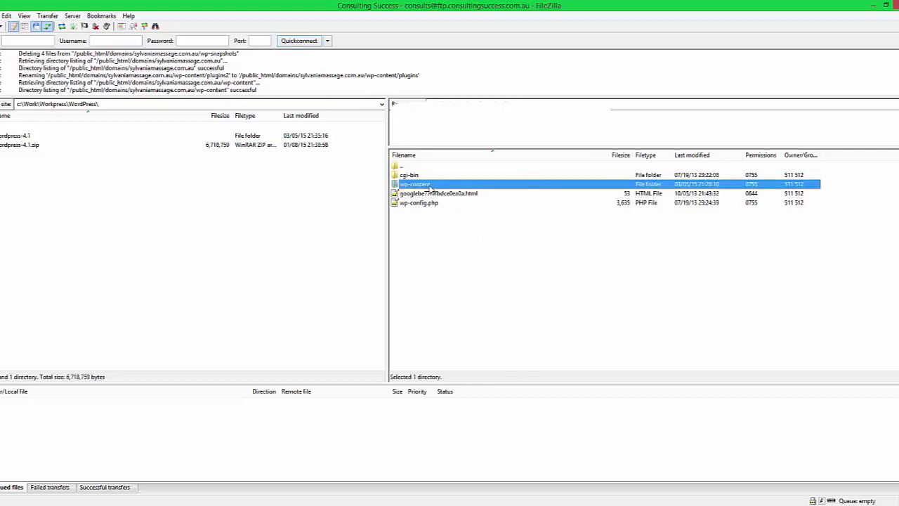
{"action": "left_click", "coordinate": [425, 204]}
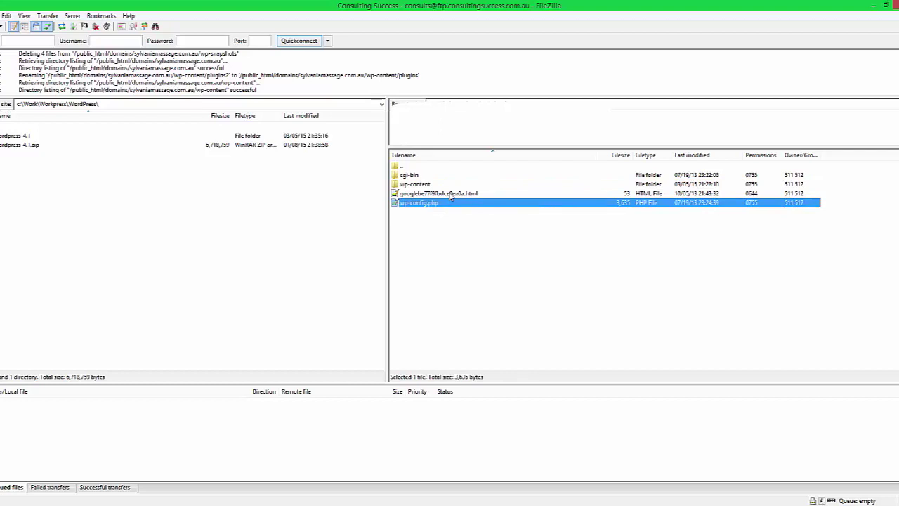
{"action": "left_click", "coordinate": [15, 146]}
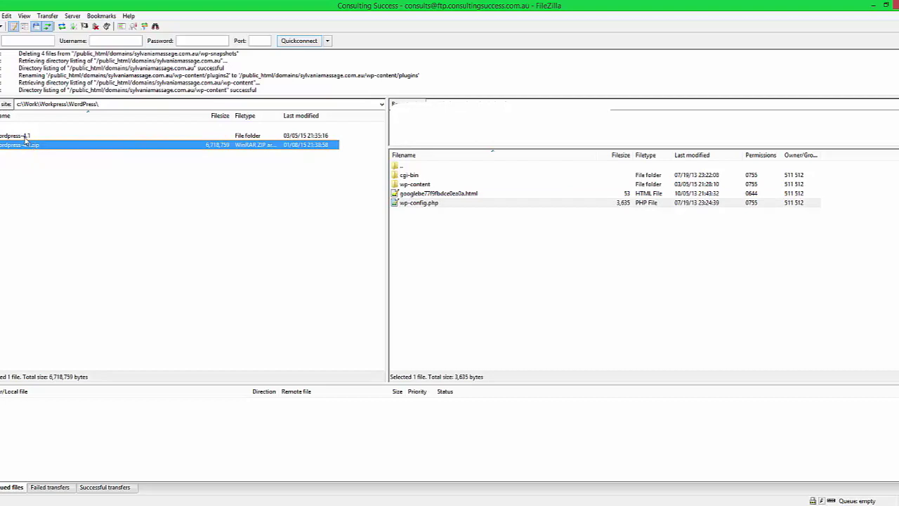
Browse the local pane into wordpress-4.1\wordpress\wp-content\plugins
{"action": "double_click", "coordinate": [21, 137]}
{"action": "double_click", "coordinate": [18, 138]}
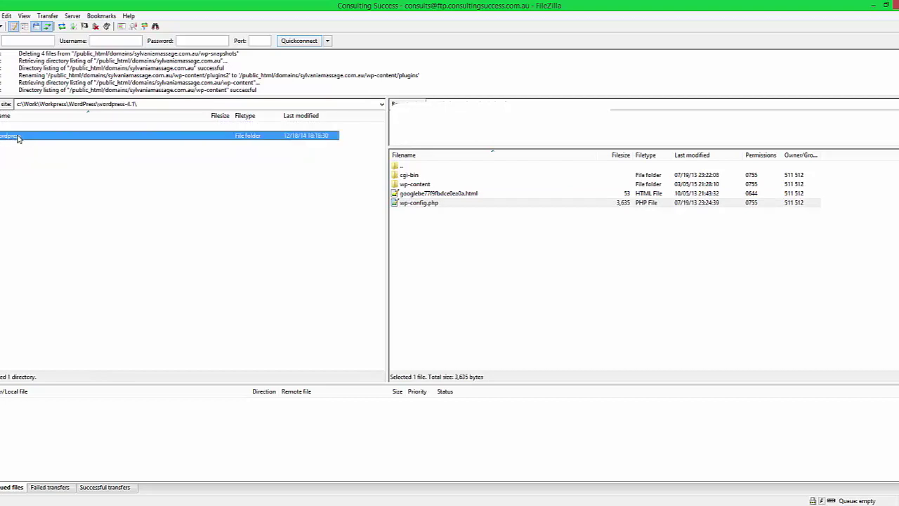
{"action": "left_click_drag", "start_coordinate": [49, 330], "coordinate": [13, 154]}
{"action": "left_click", "coordinate": [28, 324]}
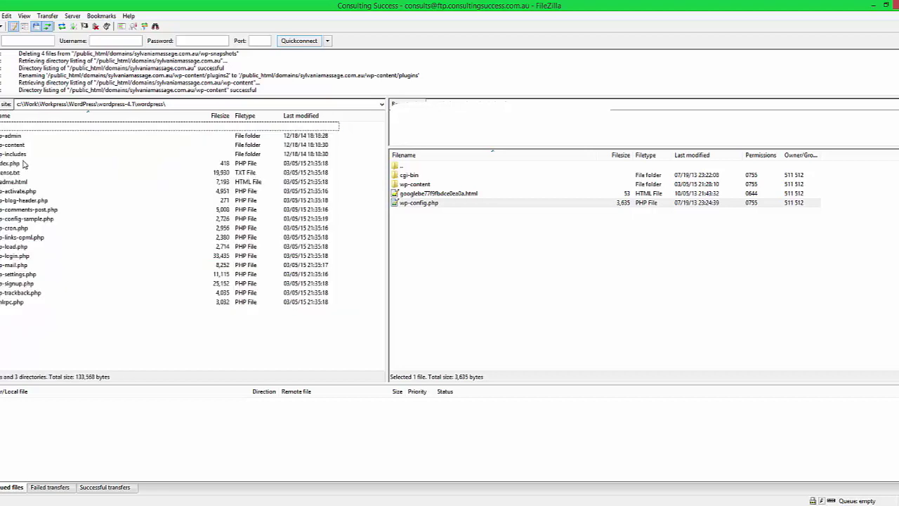
{"action": "double_click", "coordinate": [25, 145]}
{"action": "double_click", "coordinate": [9, 138]}
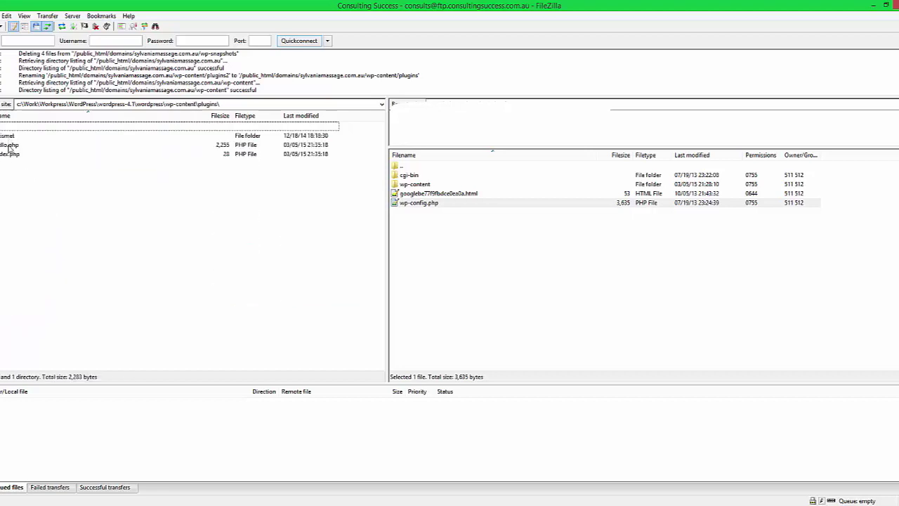
Delete hello.php and the akismet folder locally, leaving only index.php, then go up to wp-content
{"action": "left_click", "coordinate": [20, 146]}
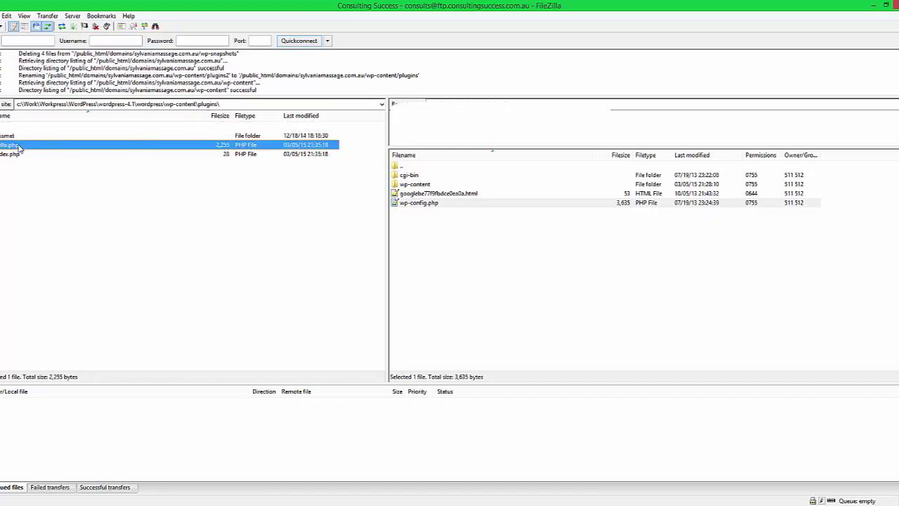
{"action": "key", "text": "Delete"}
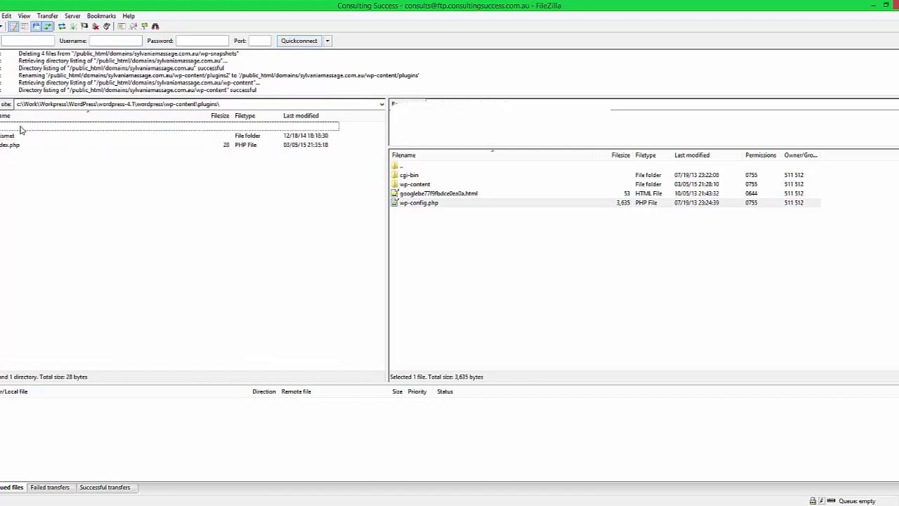
{"action": "left_click", "coordinate": [16, 137]}
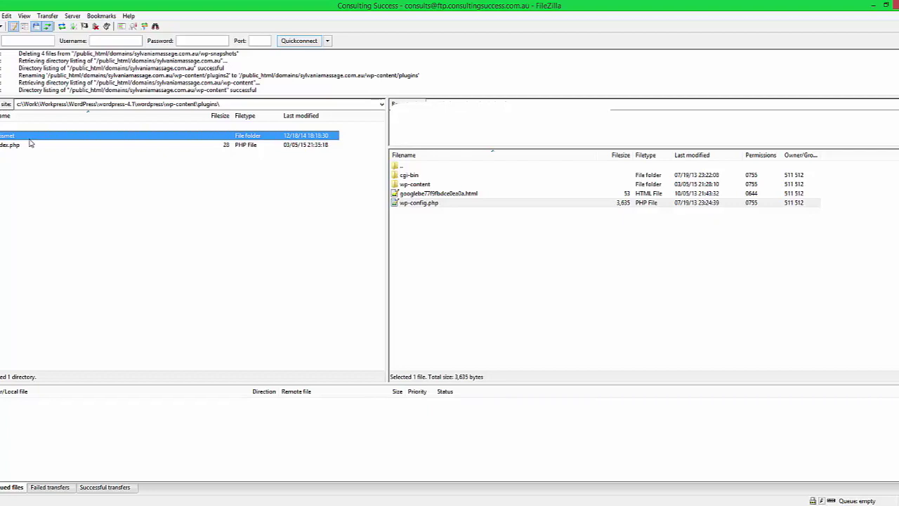
{"action": "key", "text": "Delete"}
{"action": "double_click", "coordinate": [34, 128]}
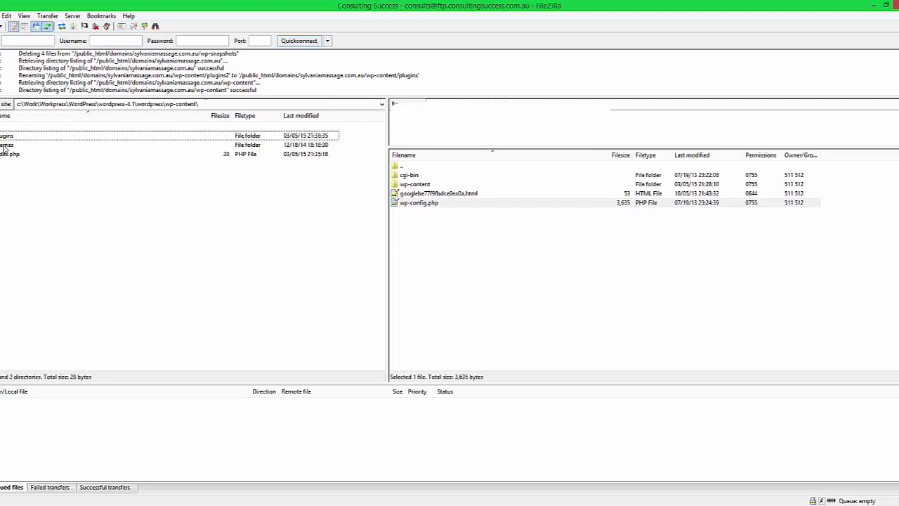
Open the themes folder on both sides and select the three server theme folders to compare
{"action": "double_click", "coordinate": [5, 146]}
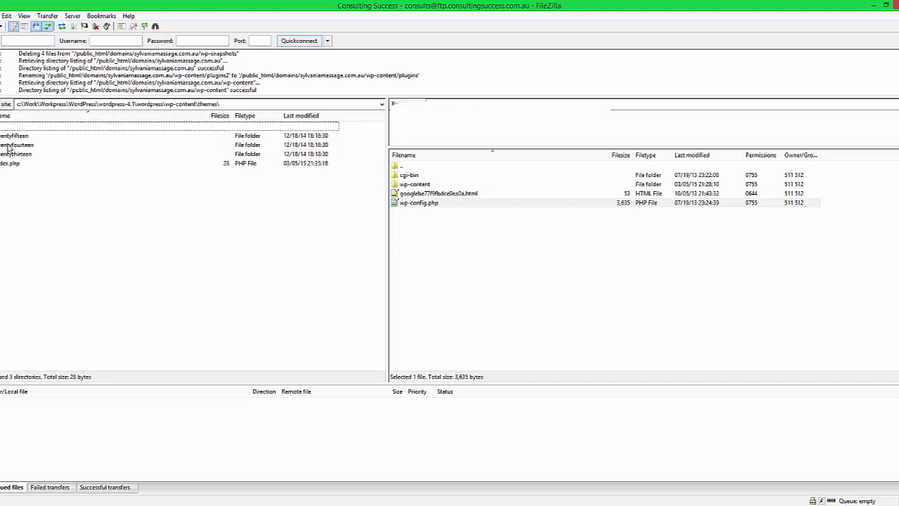
{"action": "double_click", "coordinate": [417, 184]}
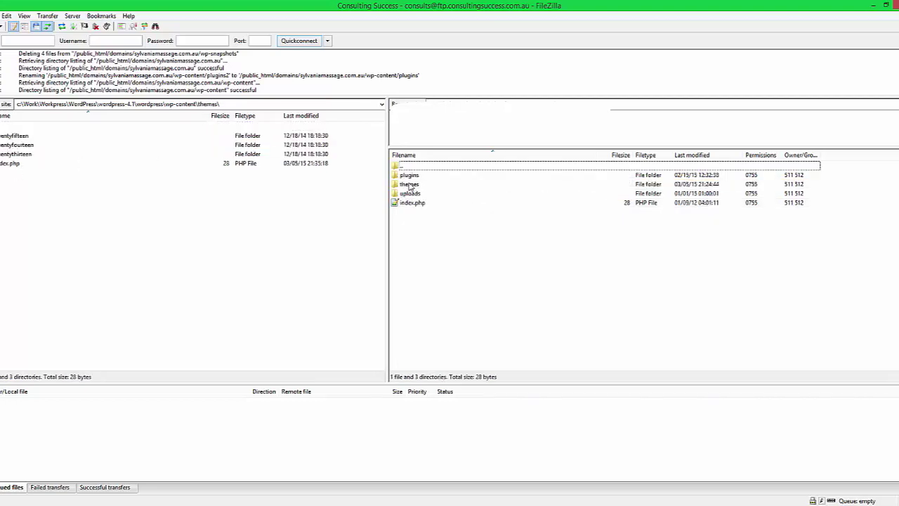
{"action": "double_click", "coordinate": [410, 185]}
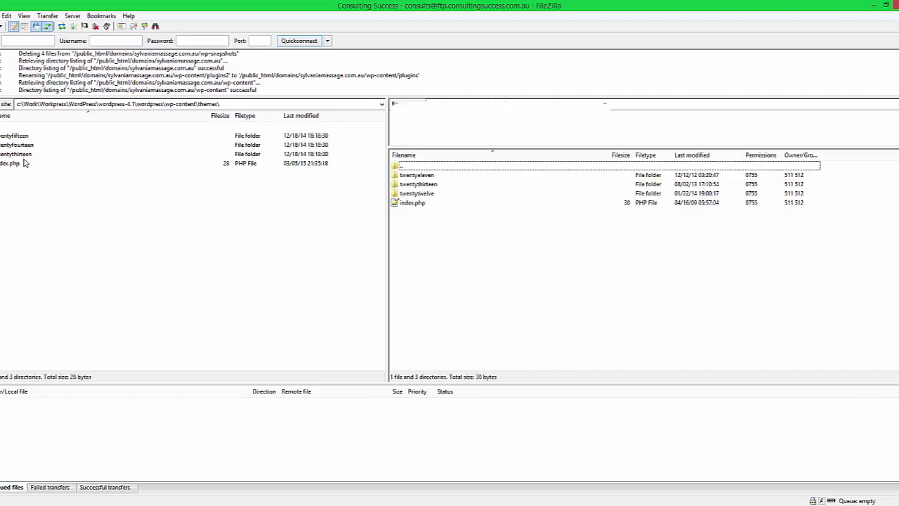
{"action": "left_click", "coordinate": [439, 195]}
{"action": "left_click", "coordinate": [432, 176]}
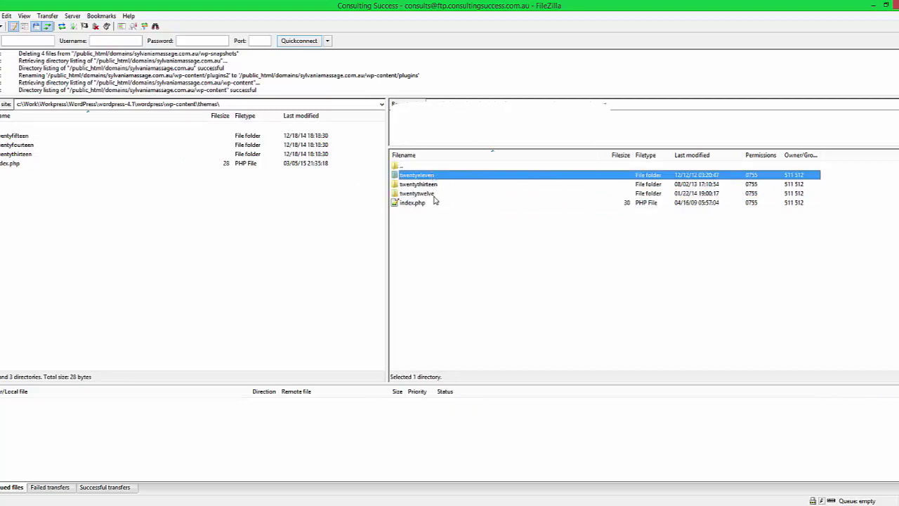
{"action": "left_click", "coordinate": [434, 195], "text": "shift"}
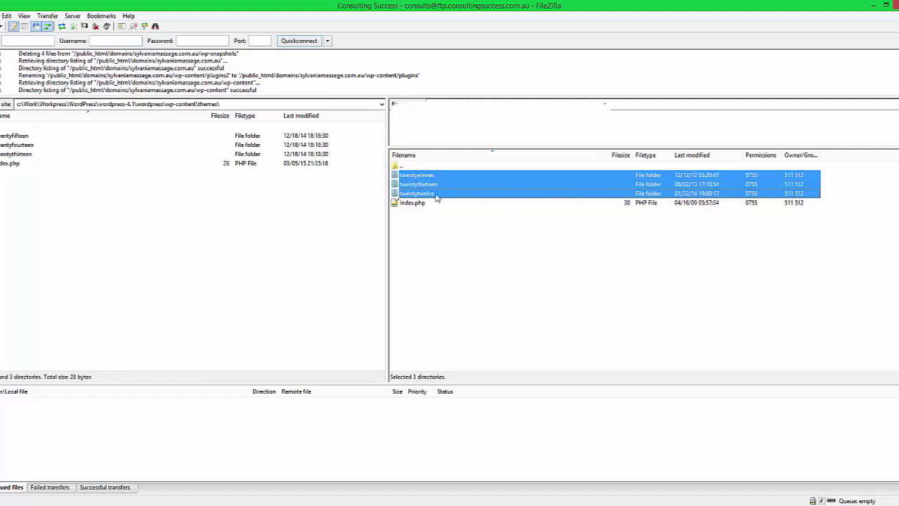
Return the local pane to the wordpress folder and the server pane to the site root
{"action": "double_click", "coordinate": [17, 128]}
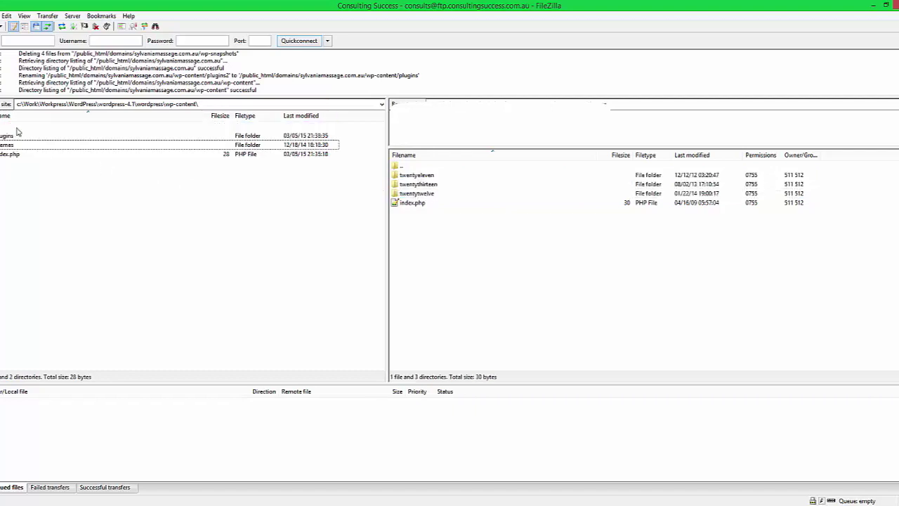
{"action": "double_click", "coordinate": [21, 129]}
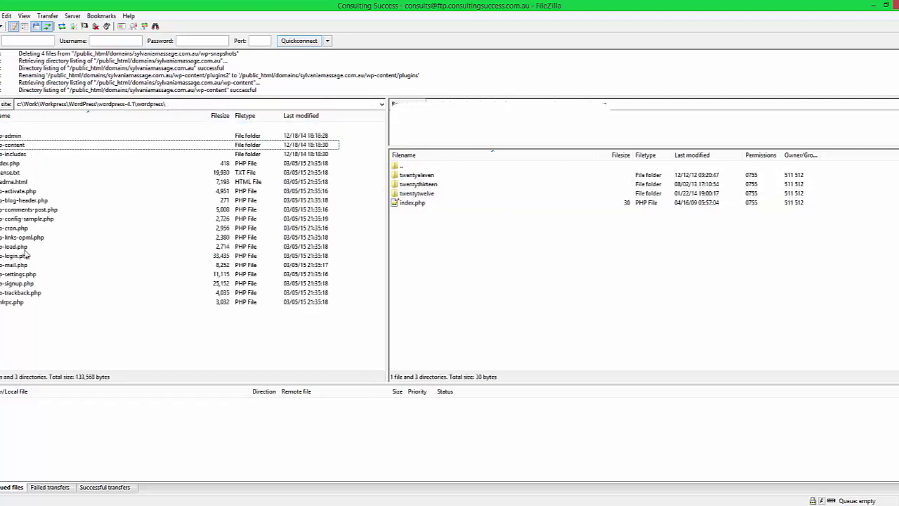
{"action": "double_click", "coordinate": [426, 167]}
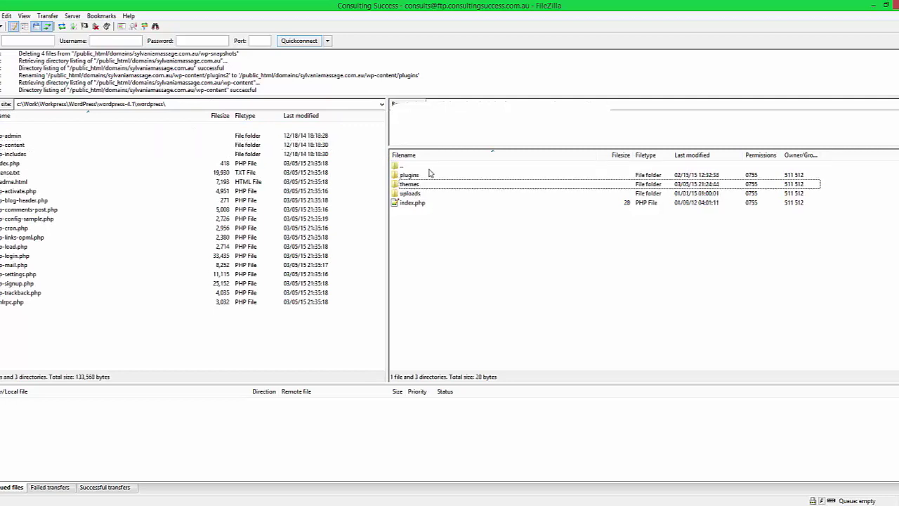
{"action": "double_click", "coordinate": [419, 167]}
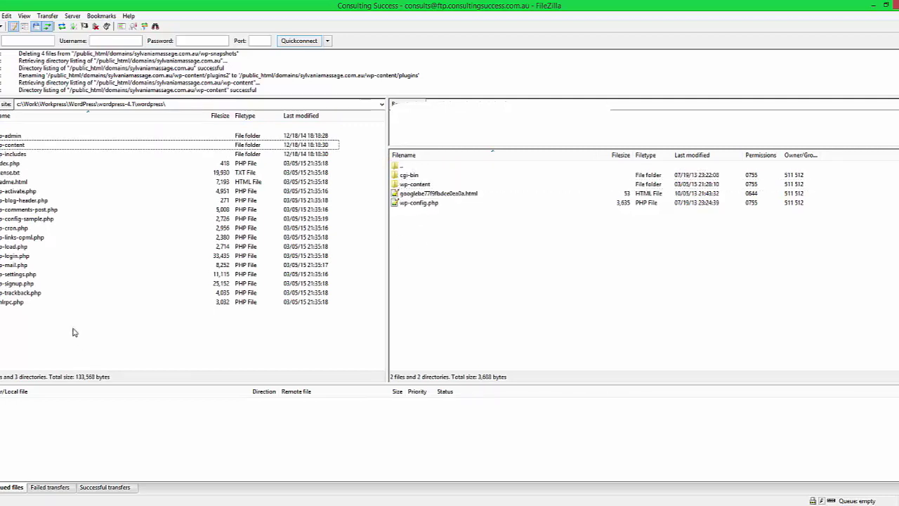
Delete local wp-config-sample.php, then select the remaining 15 files and 3 folders
{"action": "left_click_drag", "start_coordinate": [75, 333], "coordinate": [120, 135]}
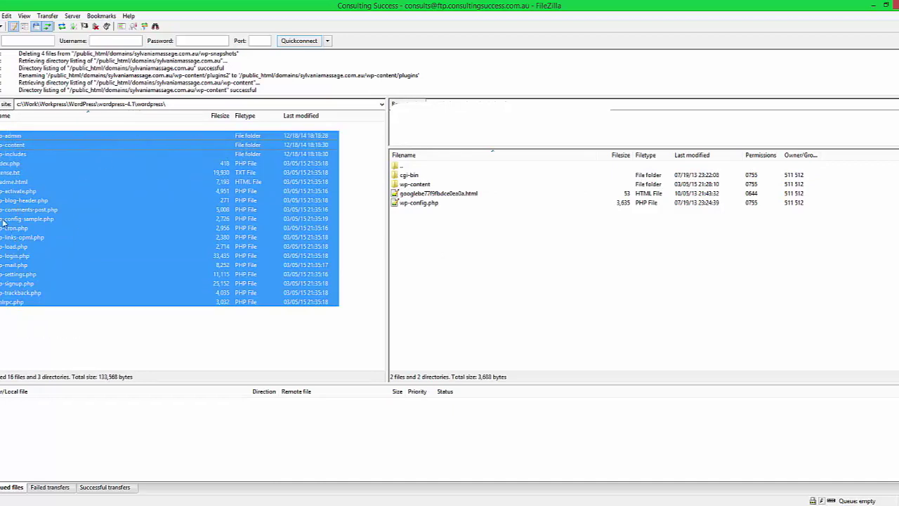
{"action": "left_click", "coordinate": [46, 219]}
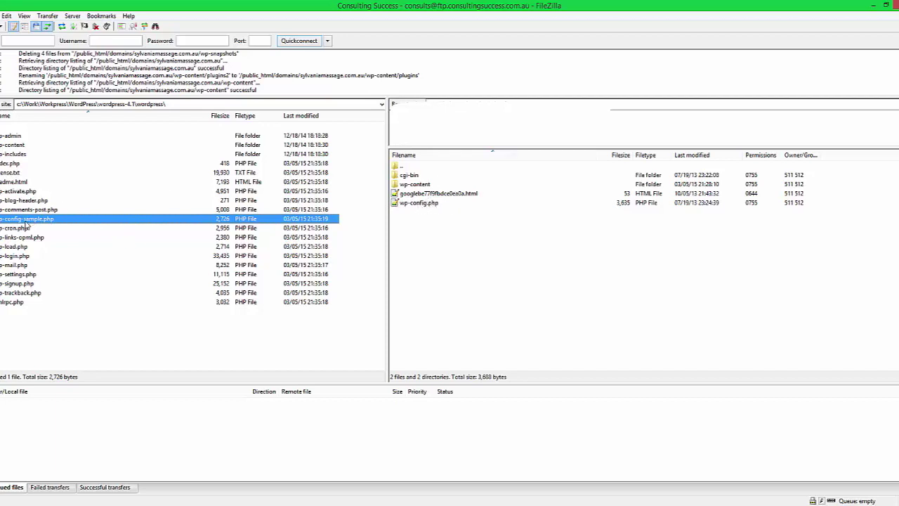
{"action": "left_click", "coordinate": [97, 318]}
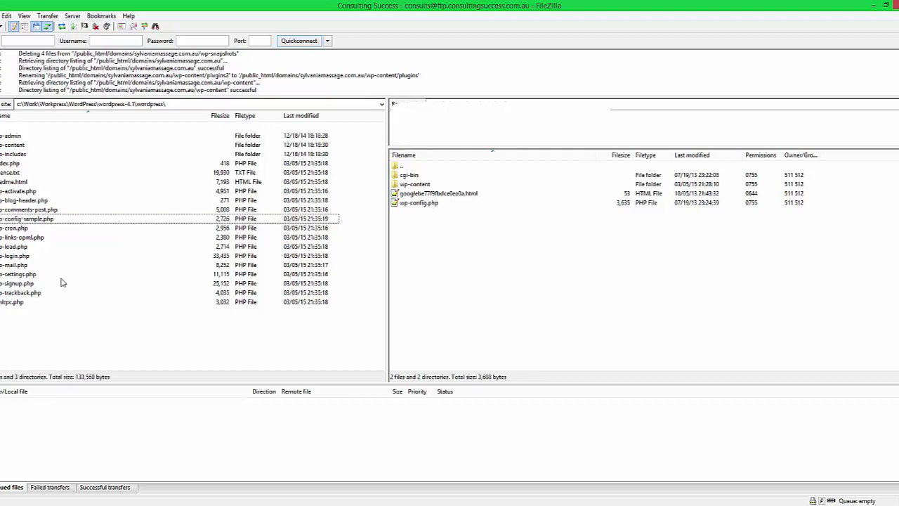
{"action": "left_click", "coordinate": [42, 222]}
{"action": "key", "text": "Delete"}
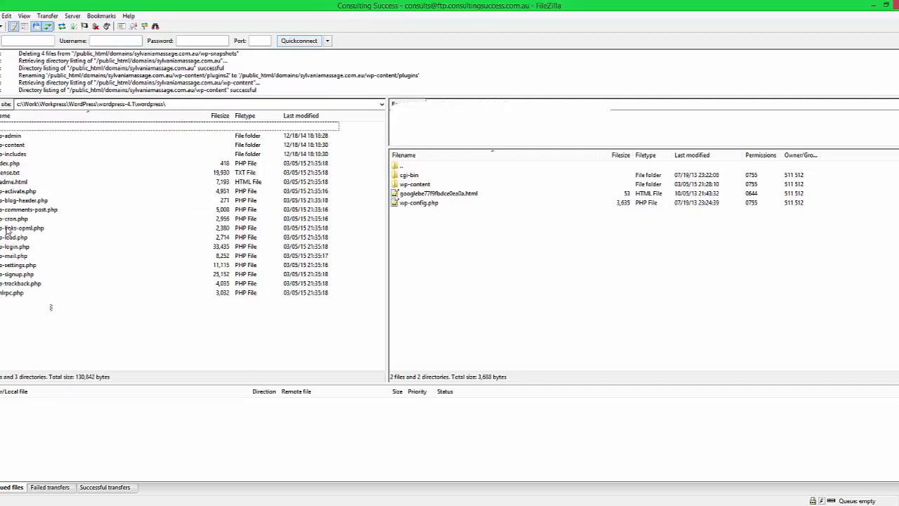
{"action": "key", "text": "ctrl+a"}
Upload the selected local core files to the server root and check wp-config.php remains
{"action": "right_click", "coordinate": [4, 138]}
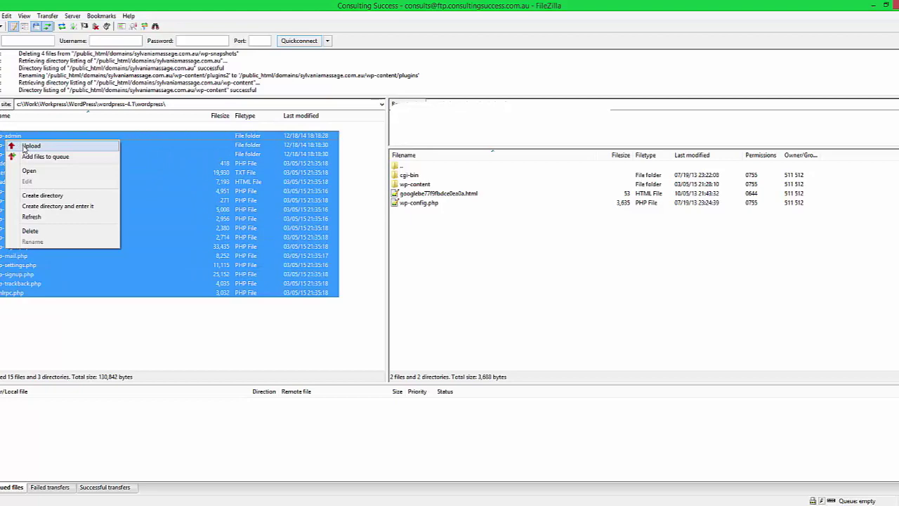
{"action": "left_click", "coordinate": [26, 146]}
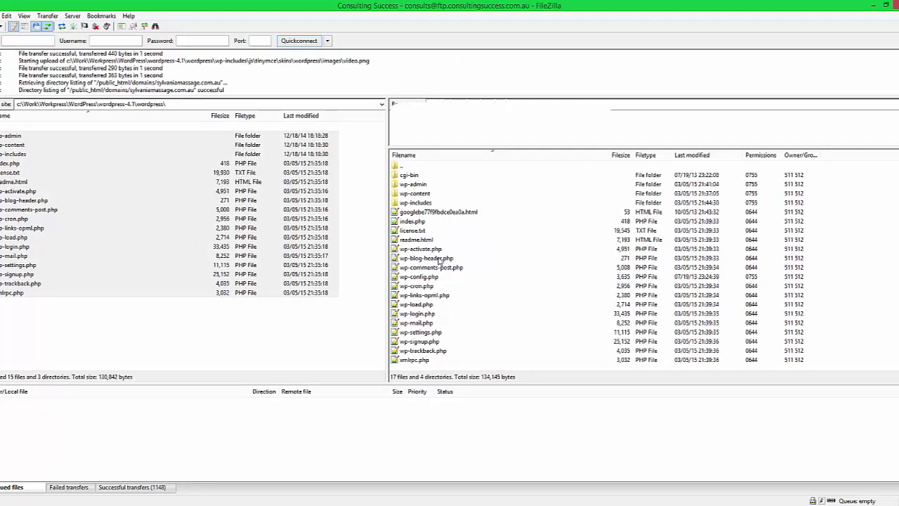
{"action": "left_click", "coordinate": [420, 275]}
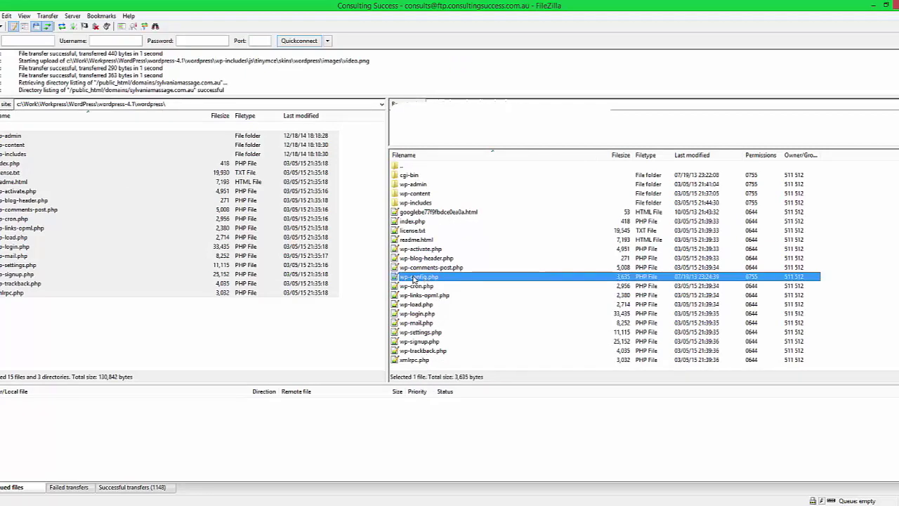
Inspect the server's wp-admin and wp-content folders, returning to the site root each time
{"action": "left_click", "coordinate": [426, 185]}
{"action": "double_click", "coordinate": [425, 187]}
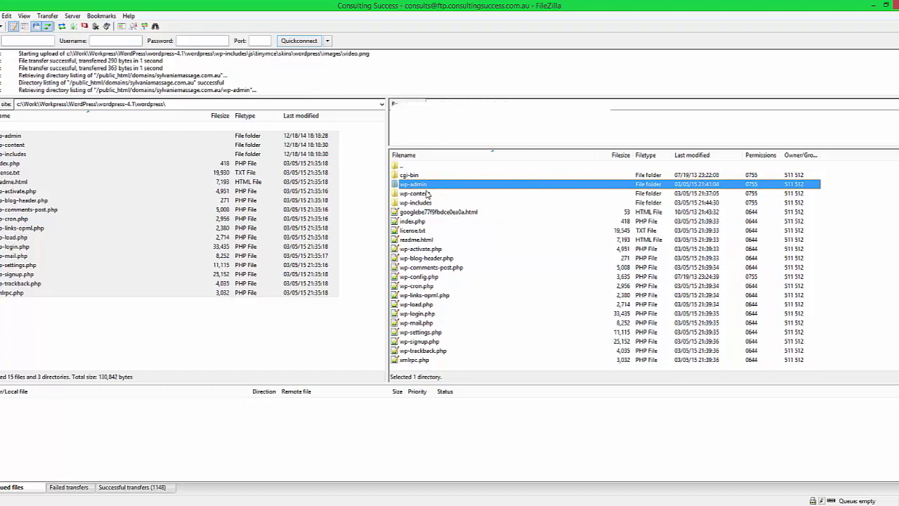
{"action": "double_click", "coordinate": [422, 167]}
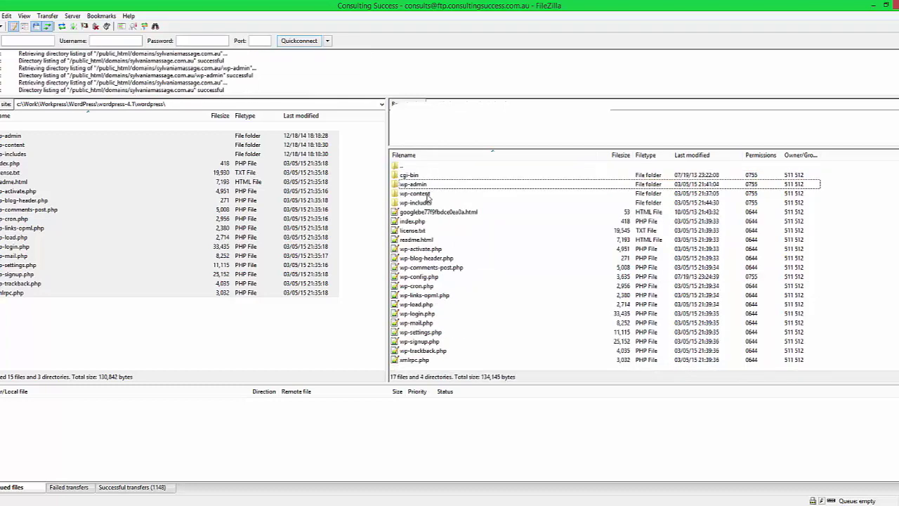
{"action": "double_click", "coordinate": [426, 195]}
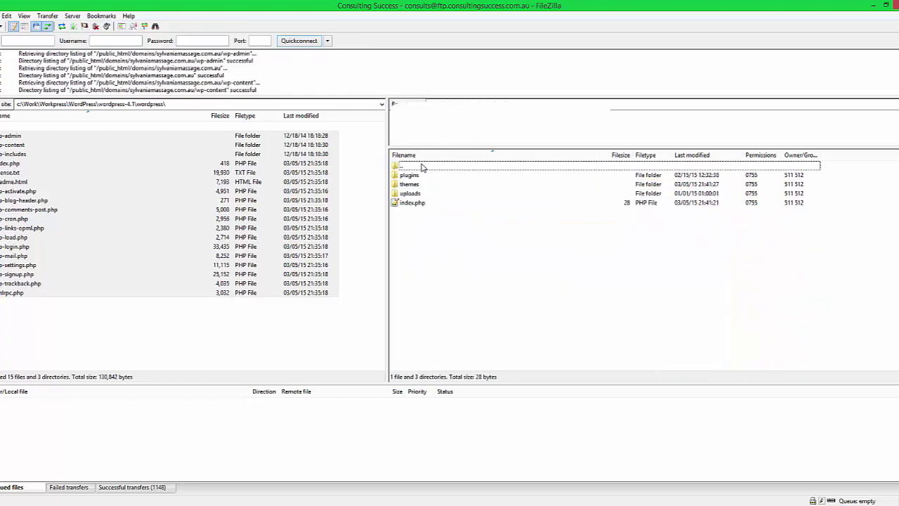
{"action": "double_click", "coordinate": [422, 167]}
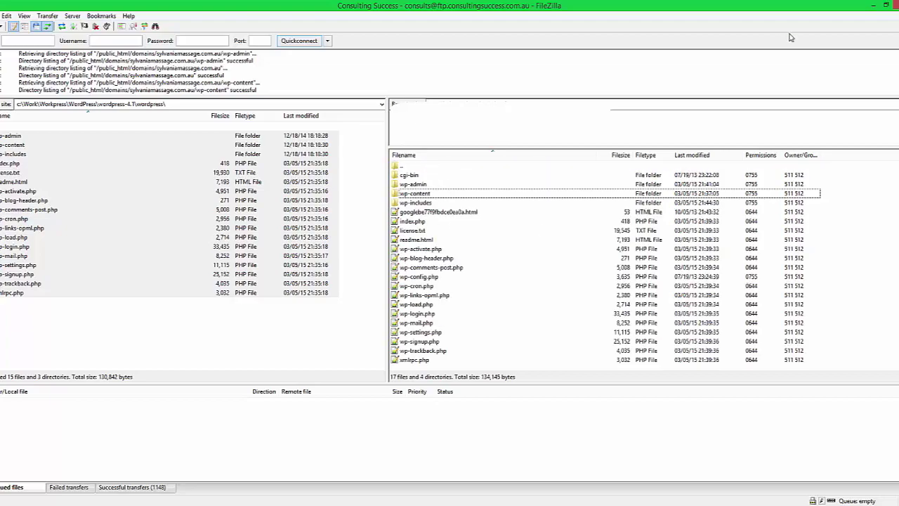
Close FileZilla and reload the Firefox login page, resending its form data
{"action": "left_click", "coordinate": [872, 7]}
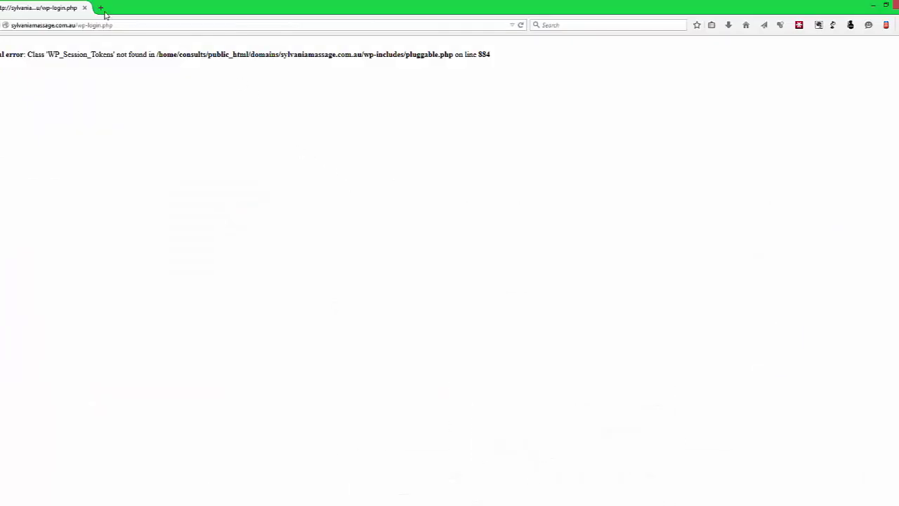
{"action": "left_click", "coordinate": [521, 24]}
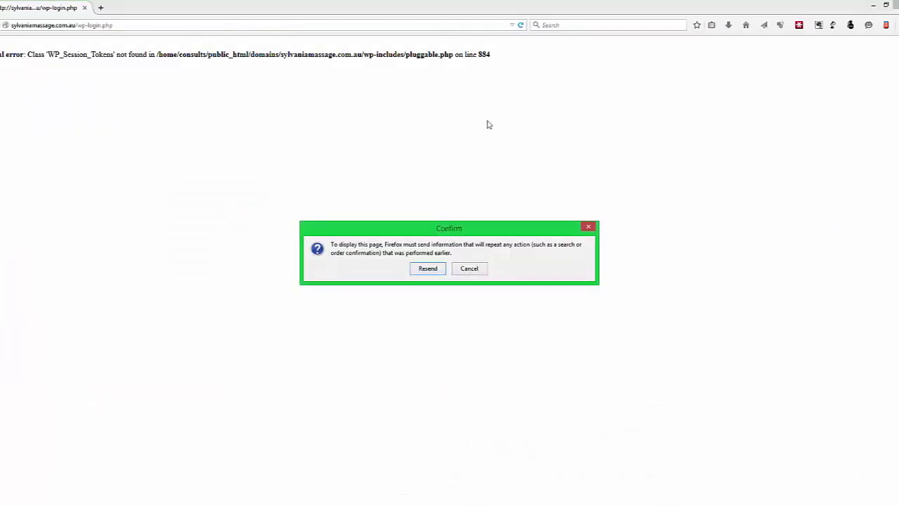
{"action": "left_click", "coordinate": [428, 268]}
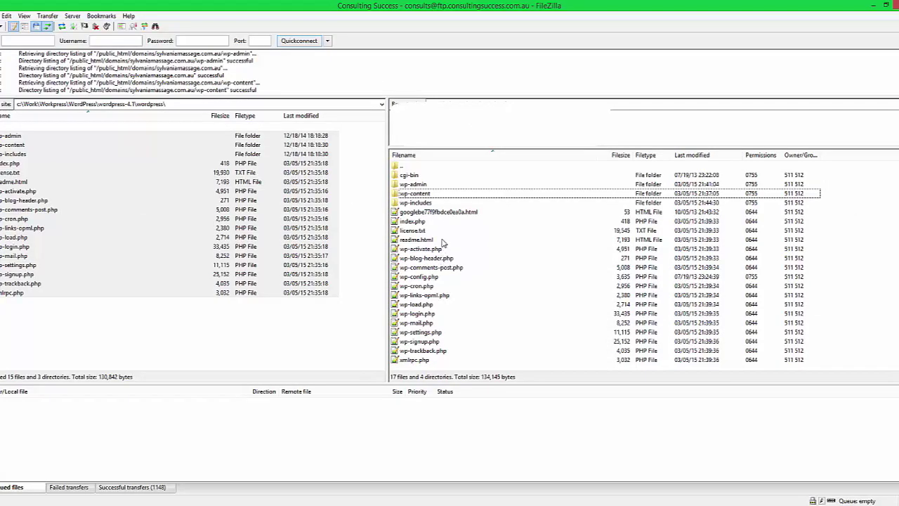
Review the uploaded wp-admin, wp-includes and index.php on the server, then open wp-content
{"action": "left_click", "coordinate": [419, 185]}
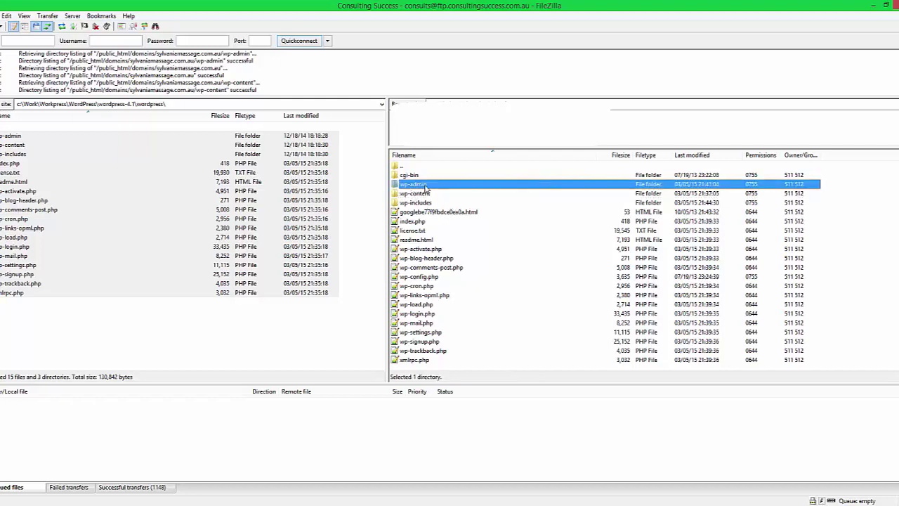
{"action": "left_click", "coordinate": [416, 203]}
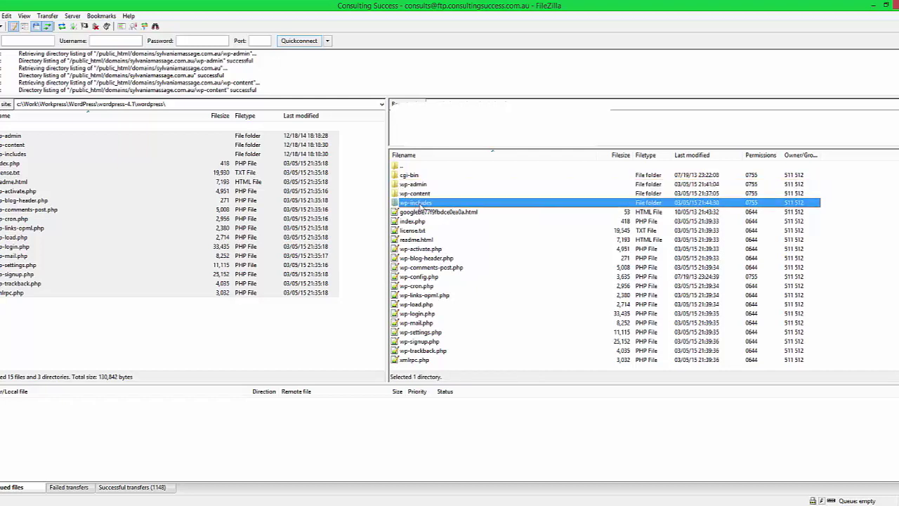
{"action": "left_click", "coordinate": [424, 222]}
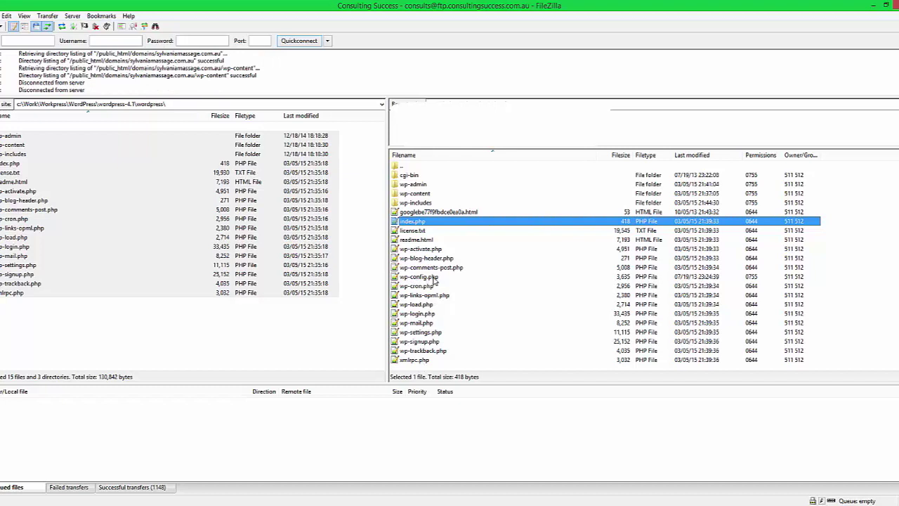
{"action": "left_click", "coordinate": [421, 195]}
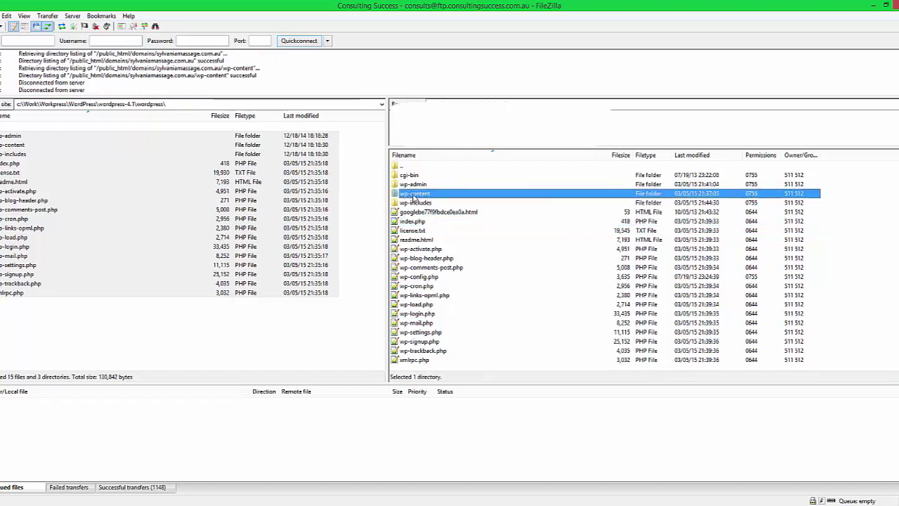
{"action": "double_click", "coordinate": [415, 195]}
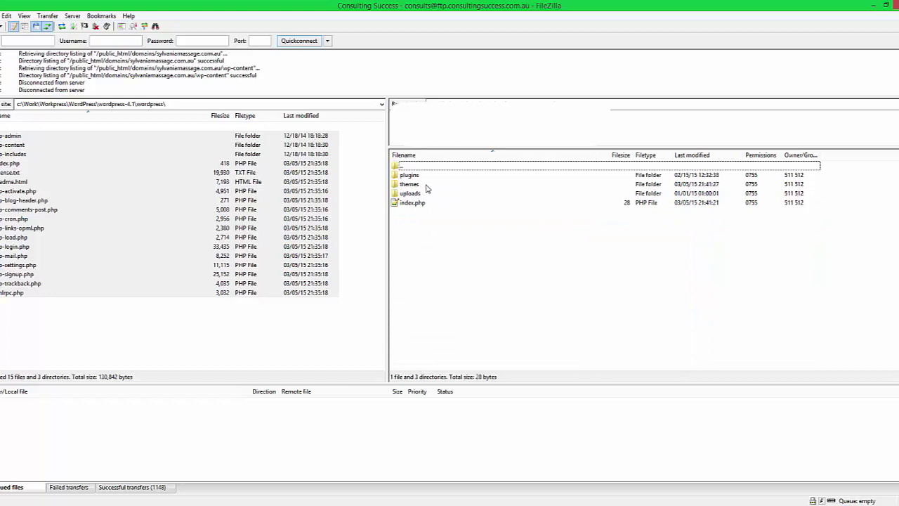